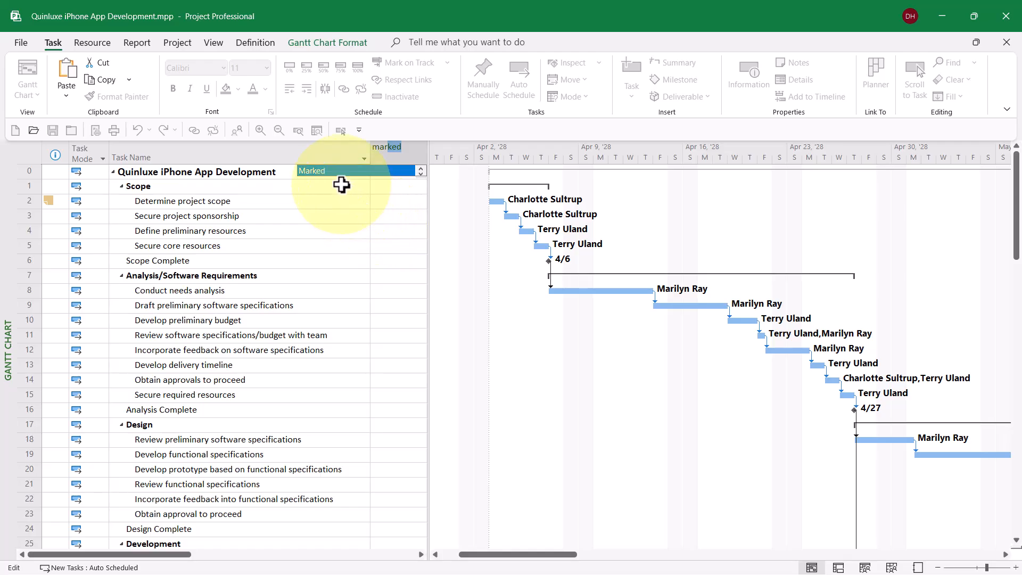
- Insert the Marked column beside the task names and check its values for the software specification and preliminary review tasks
click(336, 171)
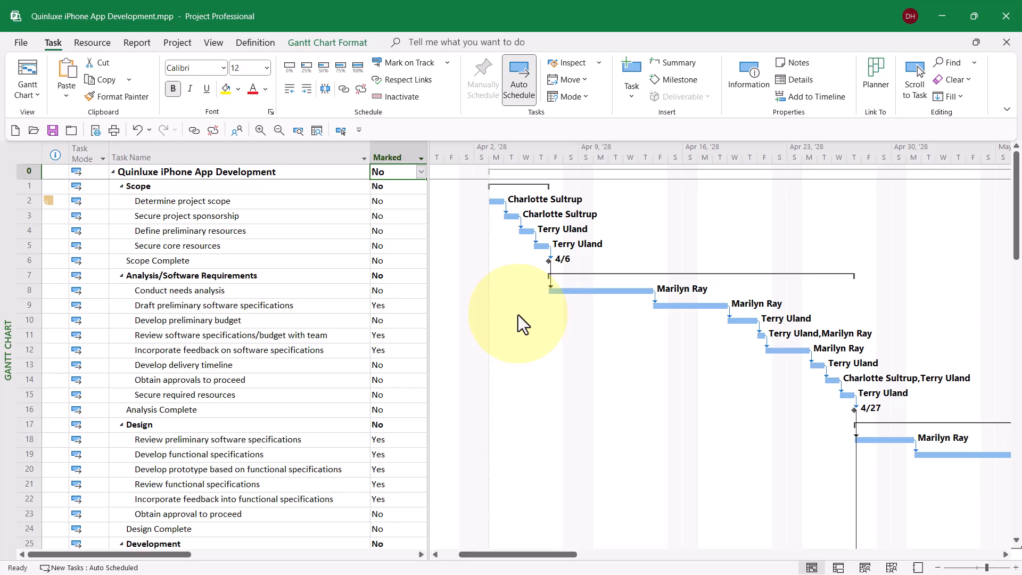
click(388, 306)
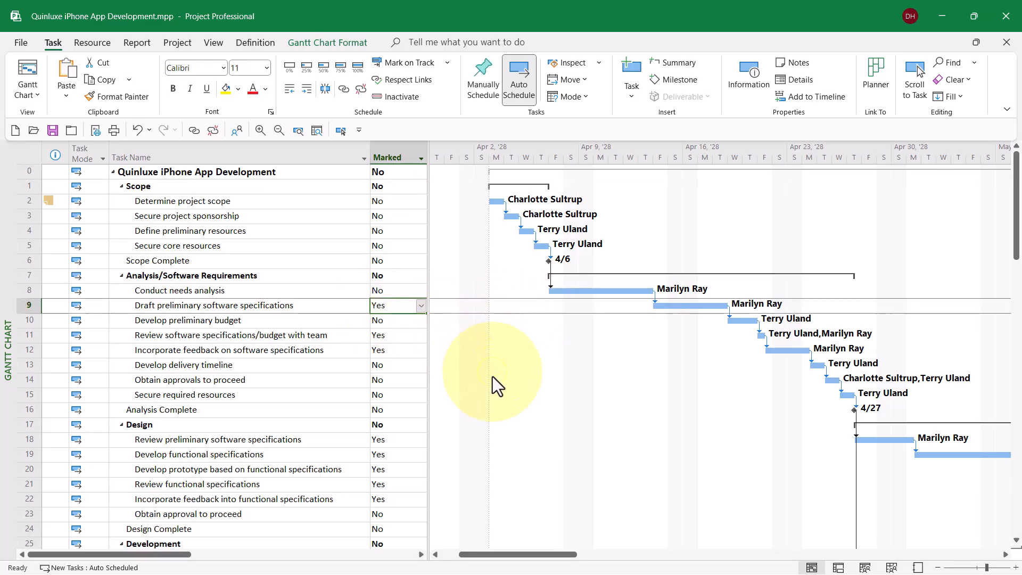
click(397, 335)
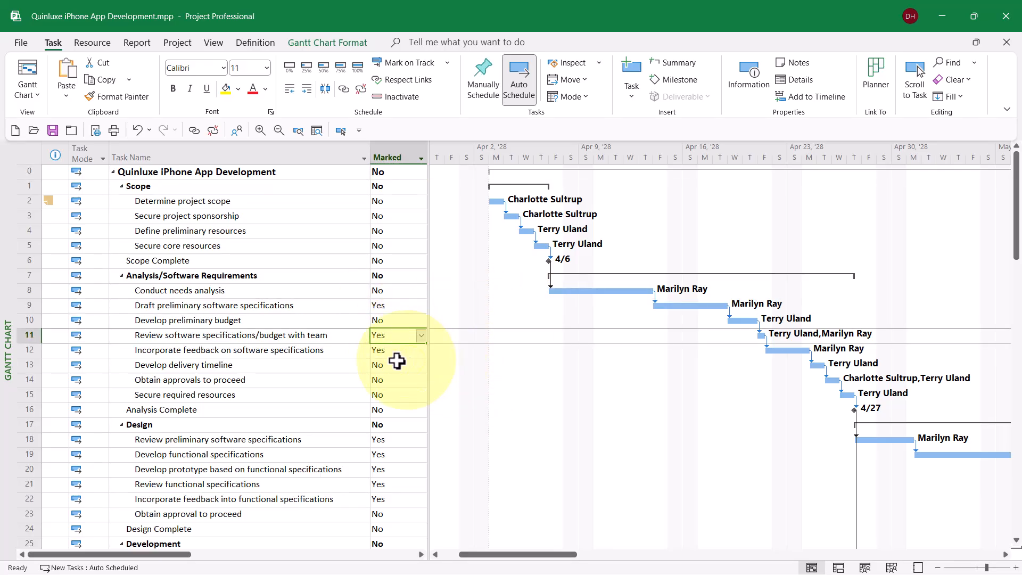
click(384, 352)
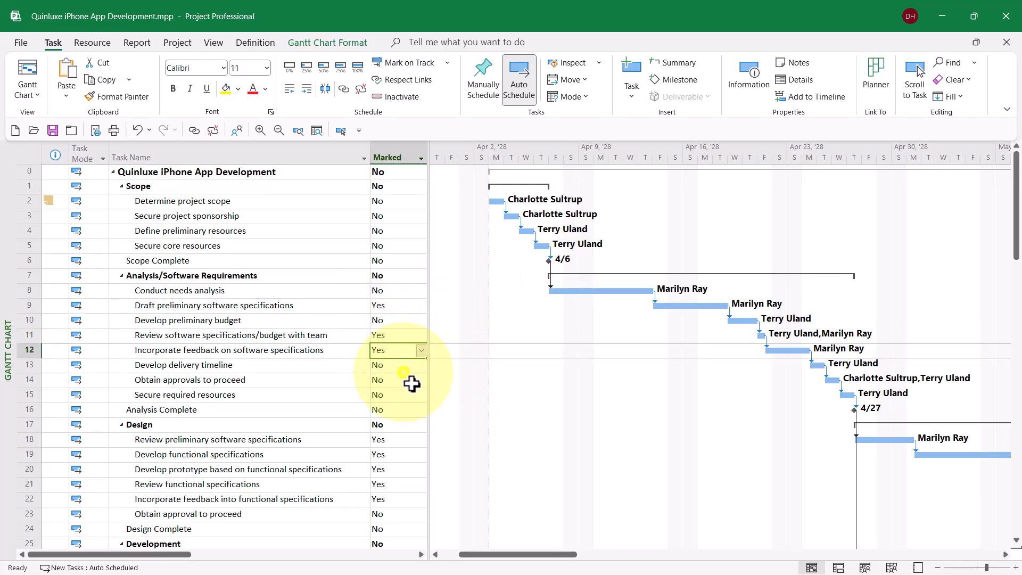
click(401, 438)
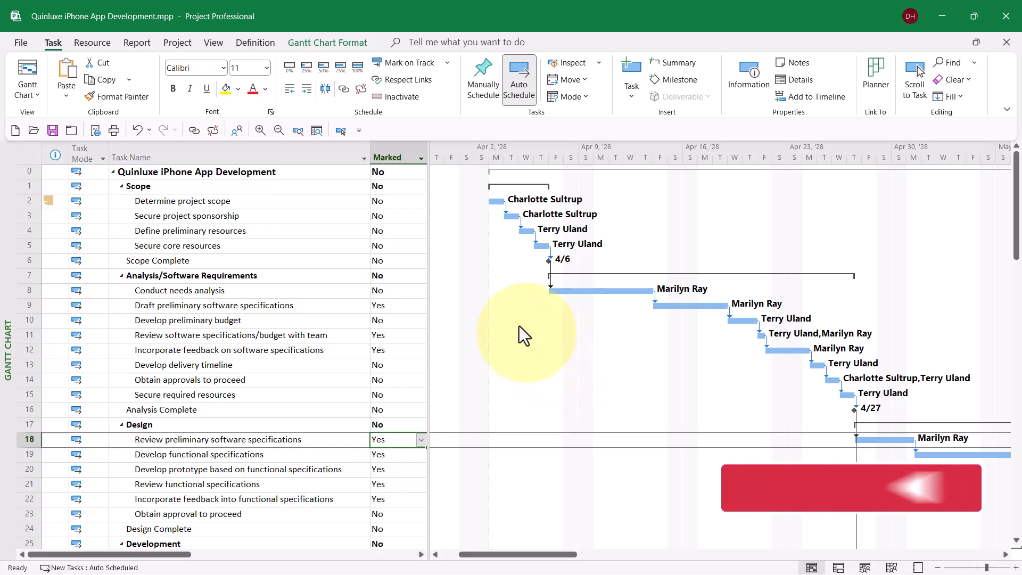
- Define a custom AutoFilter condition on the Marked column where Marked equals Yes
click(420, 156)
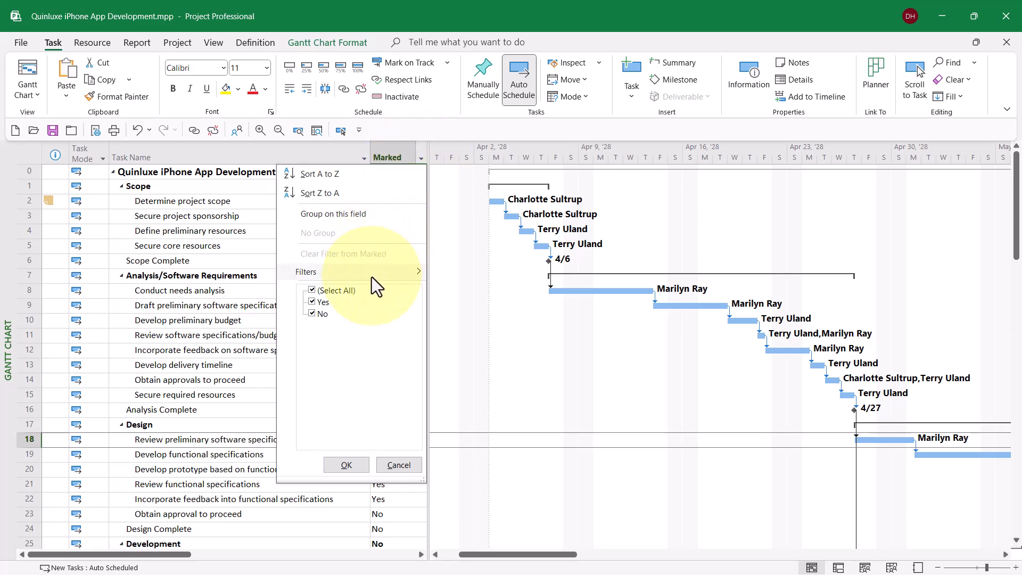
mouse_move(372, 277)
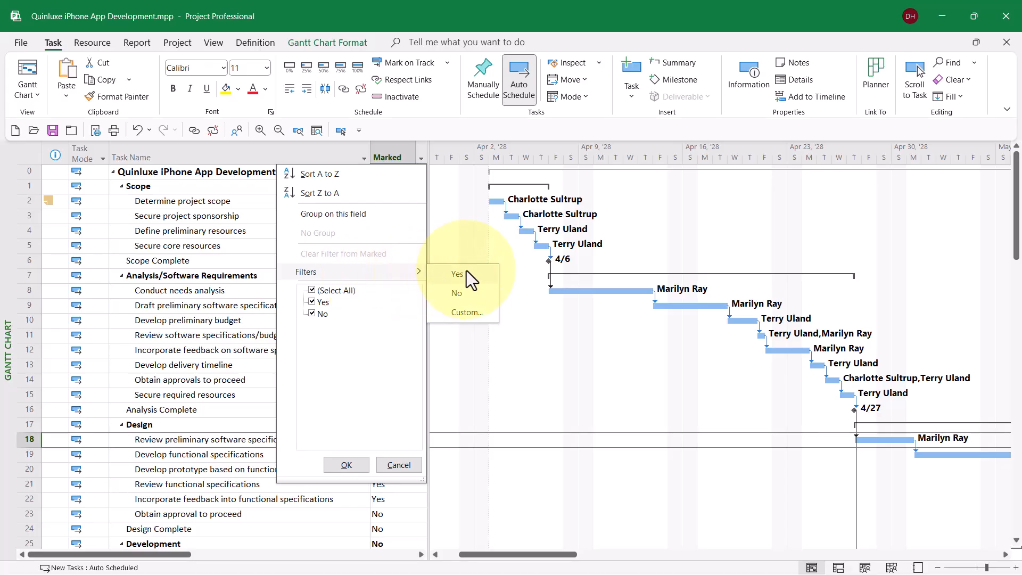
click(468, 315)
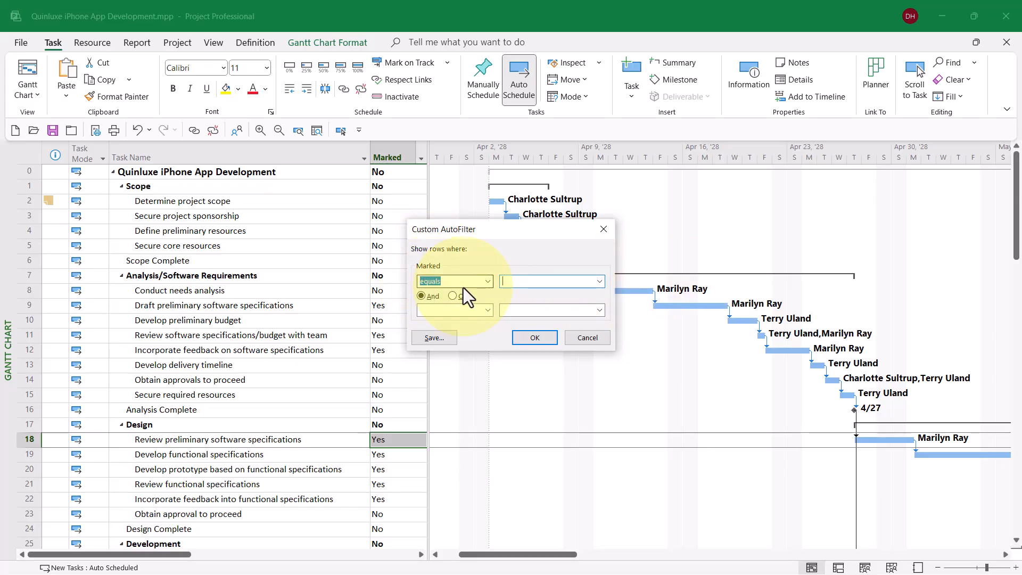
click(597, 284)
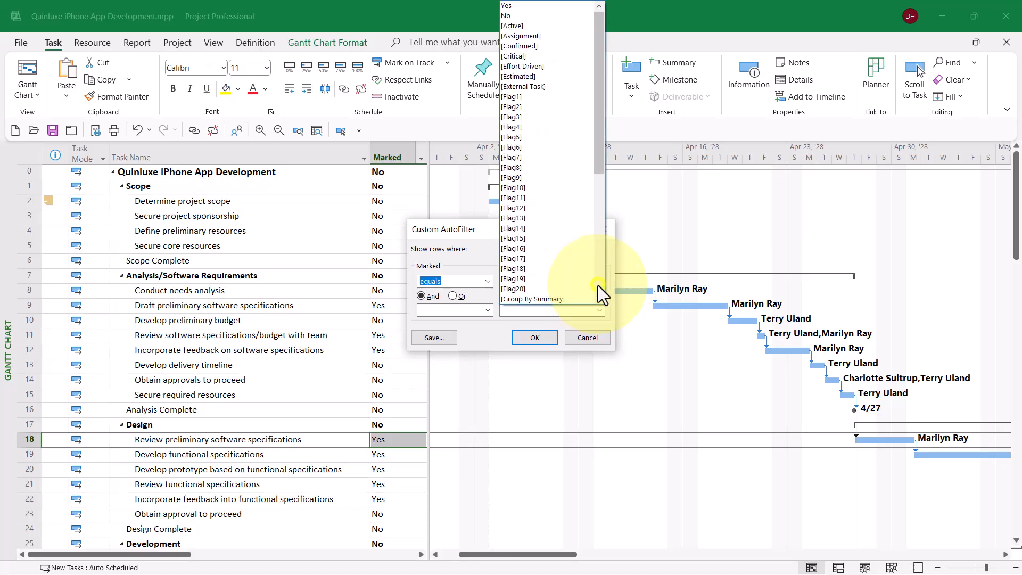
click(545, 4)
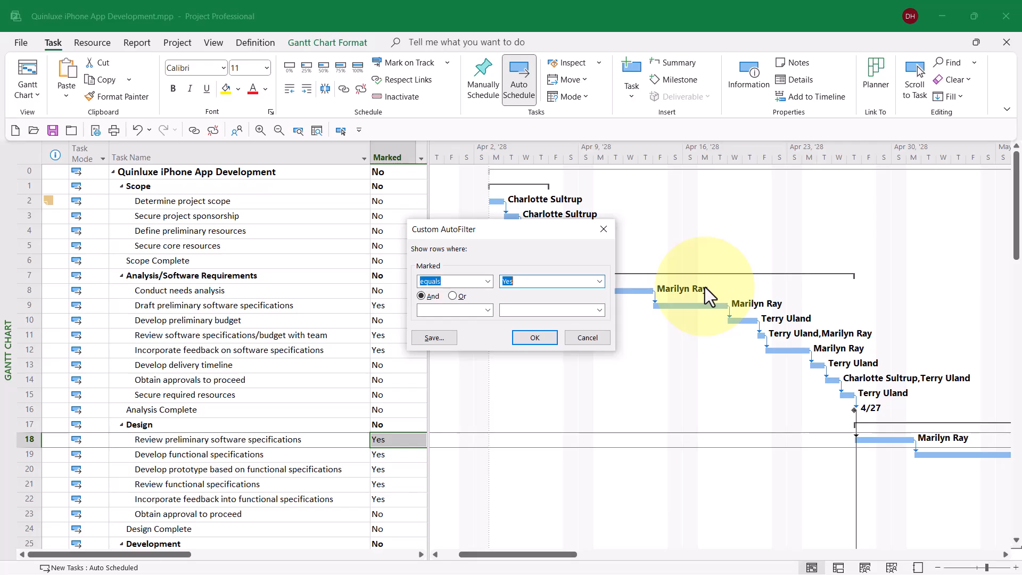
- Save the condition as a filter named _Marked Tasks, shown in the menu without related summary rows, and dismiss the custom AutoFilter
click(439, 339)
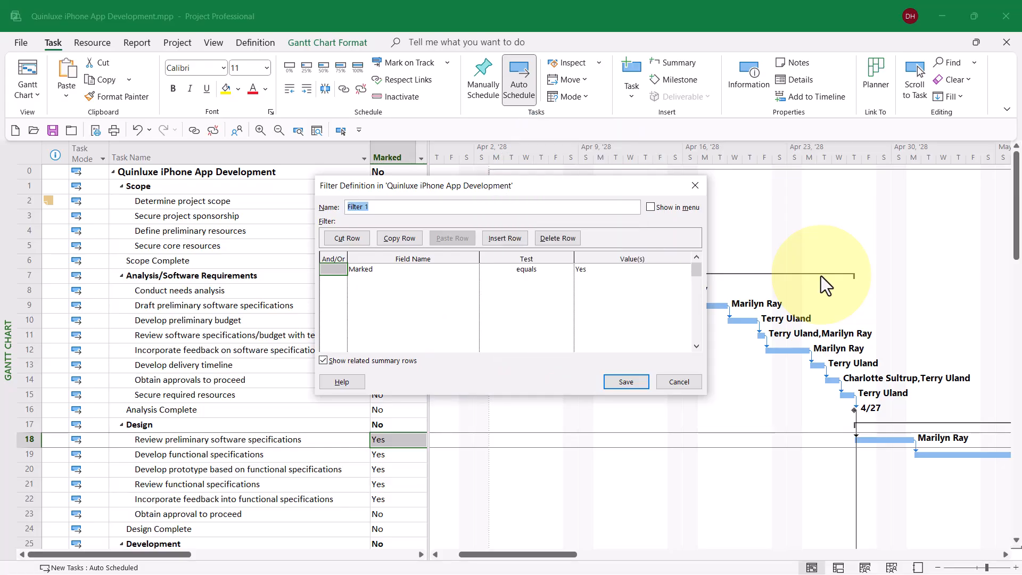
text(_Marked Tasks)
click(650, 207)
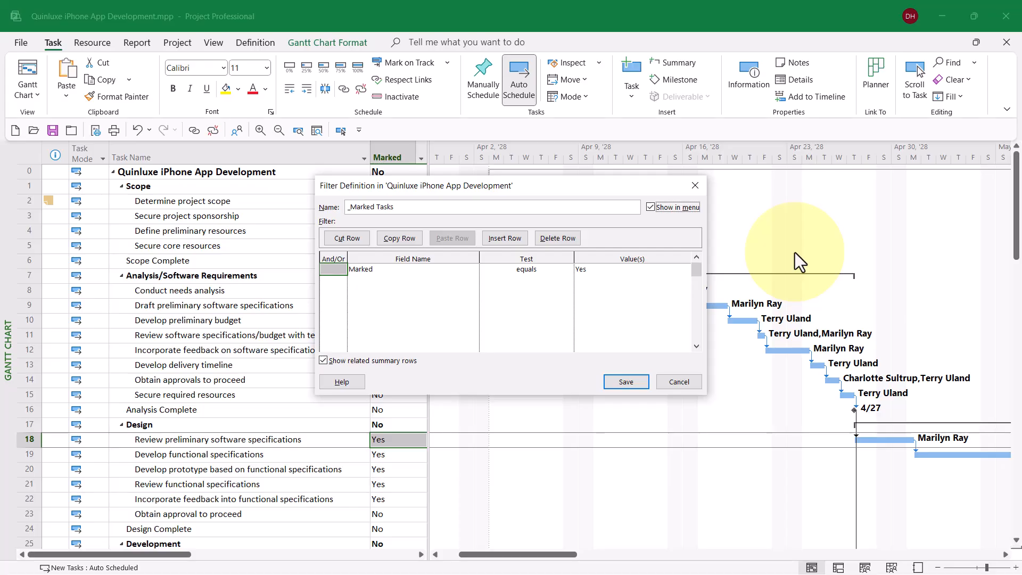
click(324, 361)
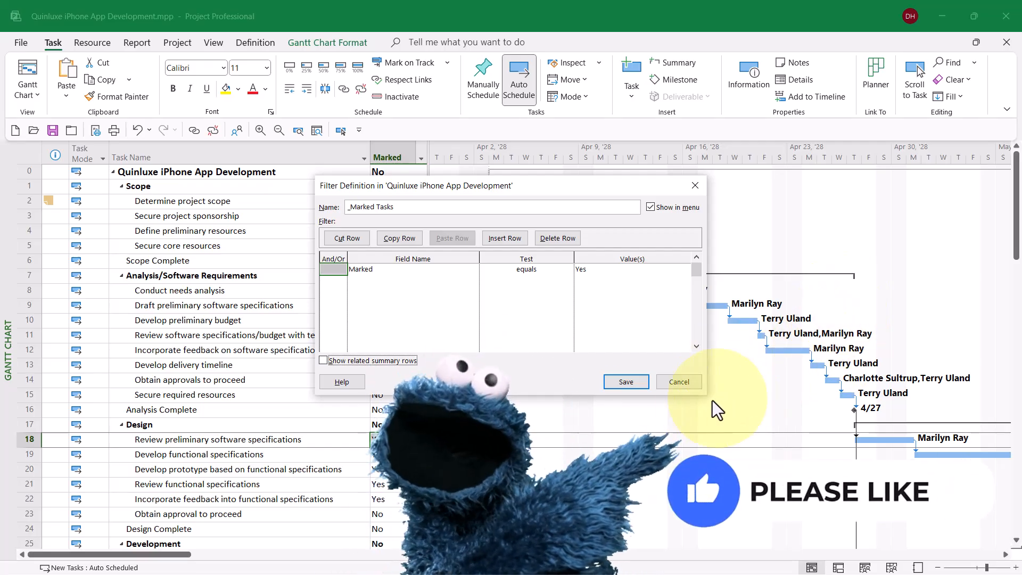
click(631, 384)
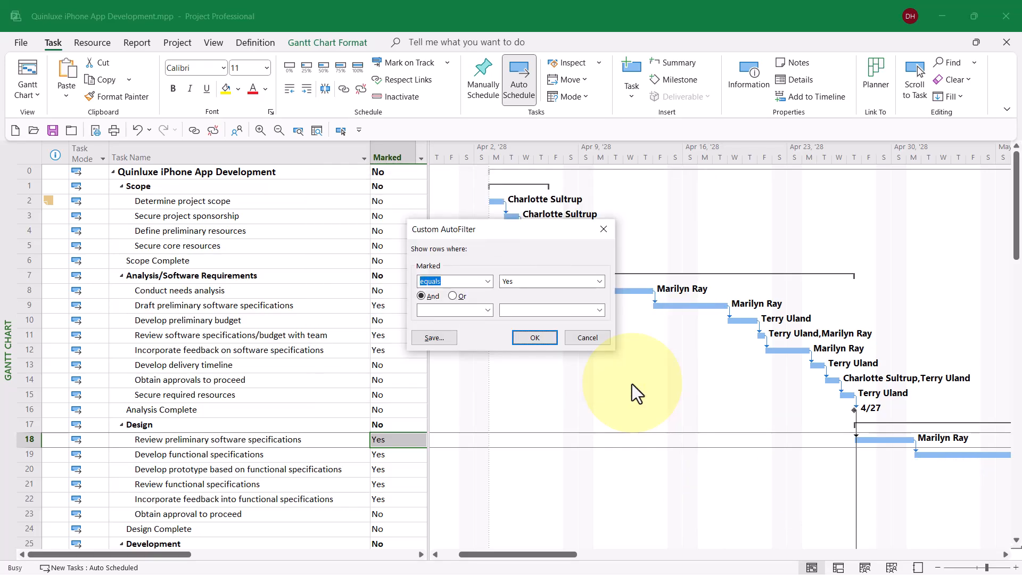
click(586, 334)
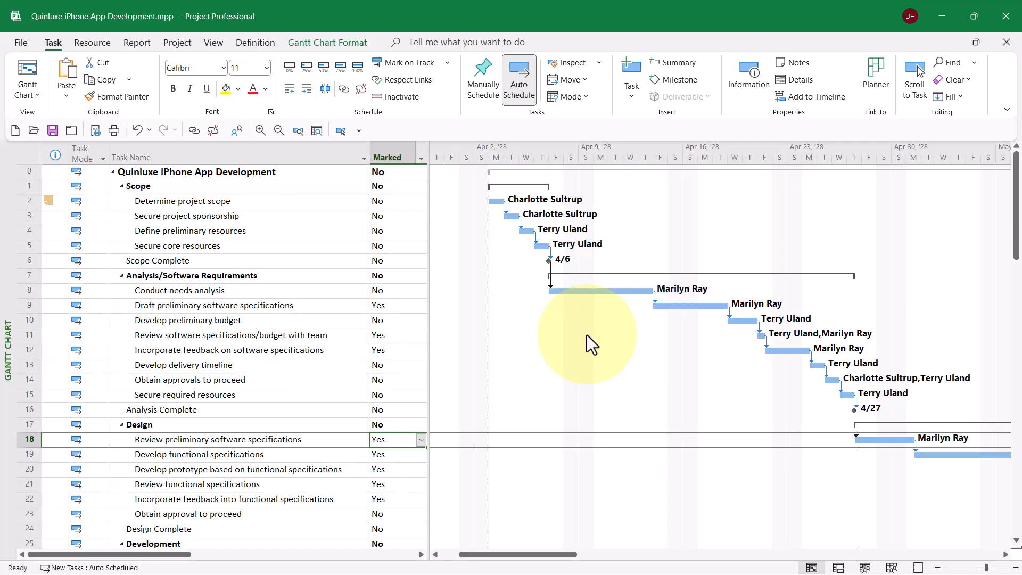
- Remove the Marked column from the task table
right_click(387, 147)
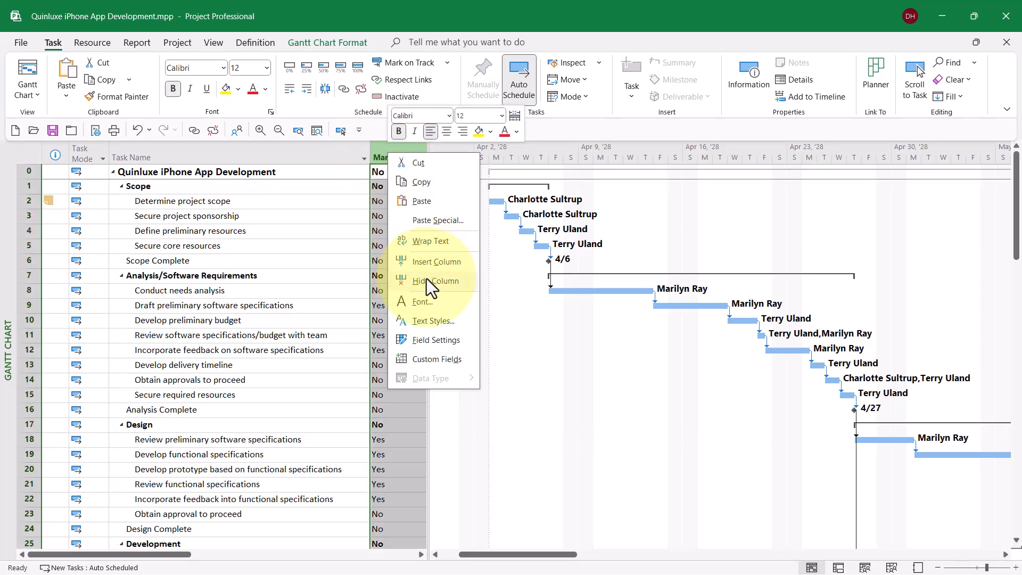
key(Escape)
key(Delete)
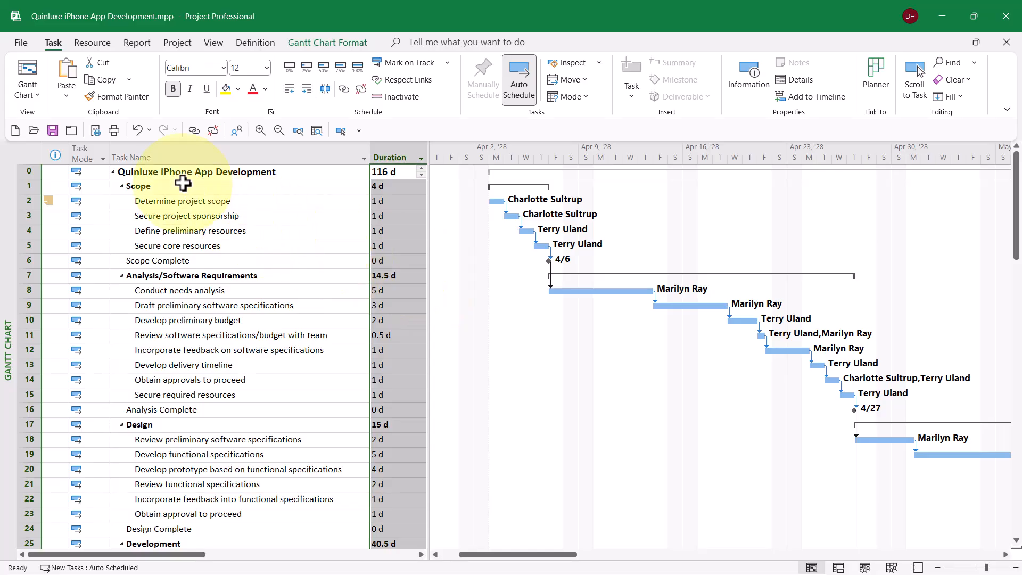
click(64, 170)
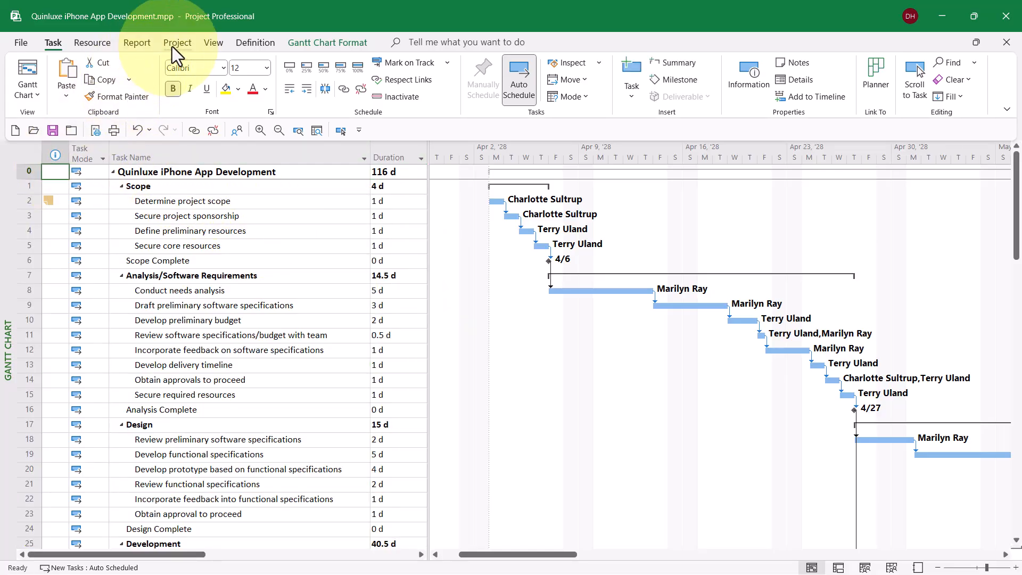
- Switch the project to the Calendar view and apply the _Marked Tasks filter
click(213, 43)
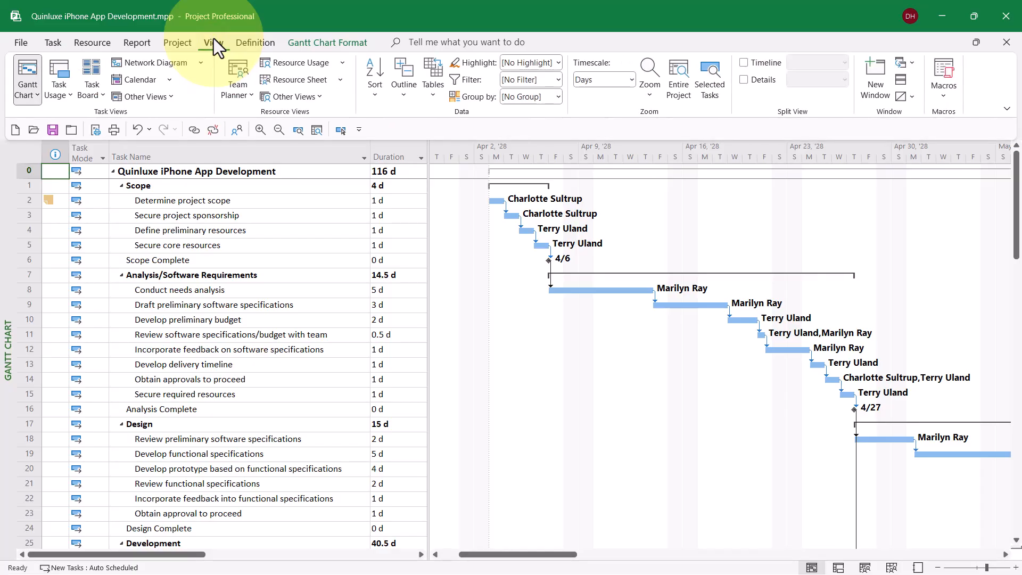
click(127, 82)
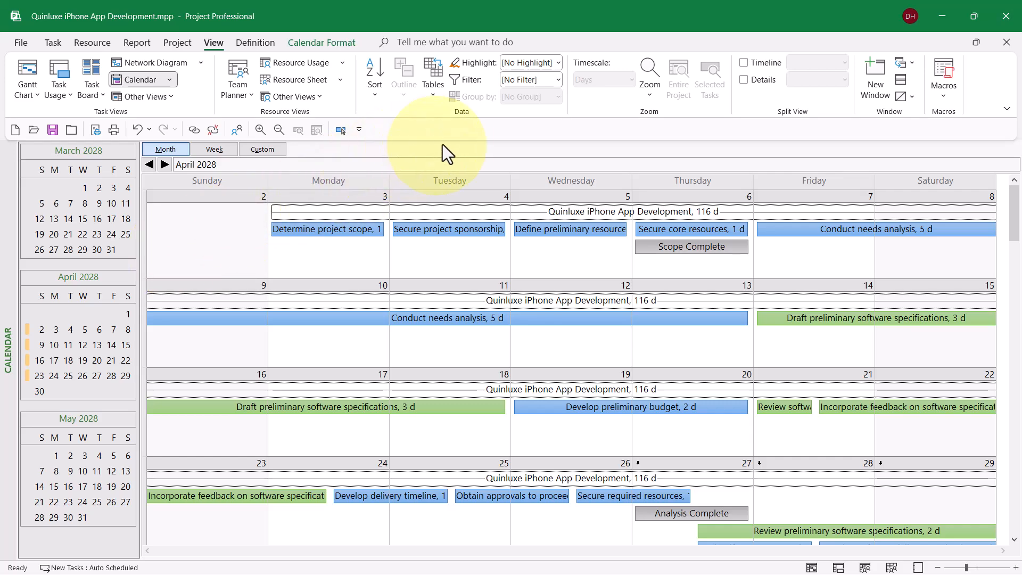
click(557, 79)
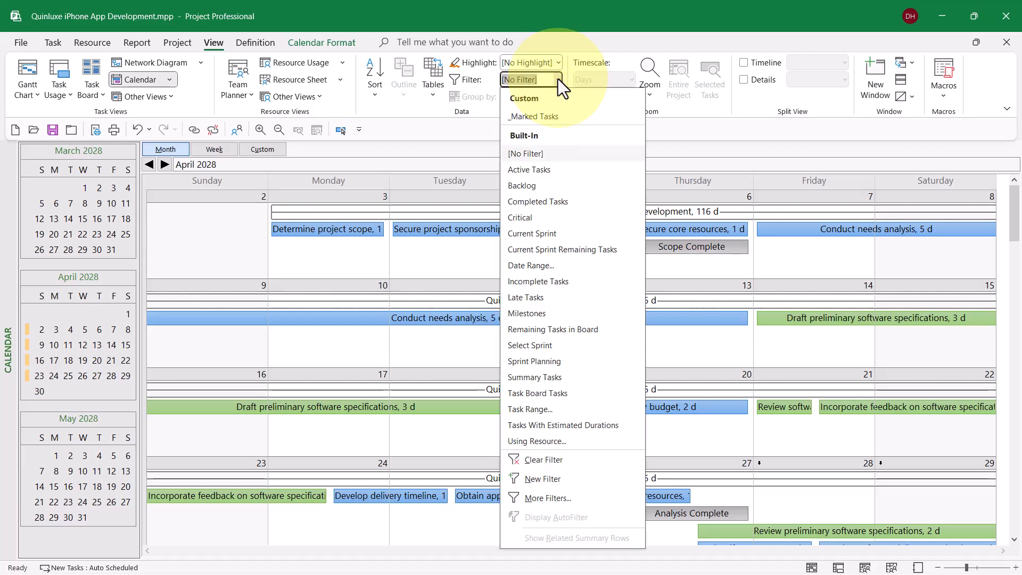
click(557, 117)
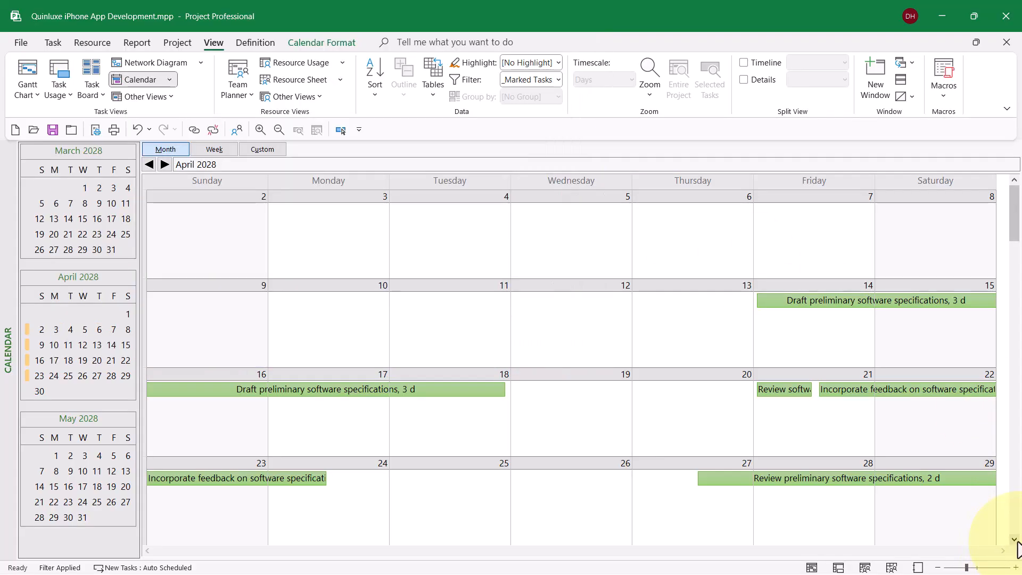
- Examine the filtered tasks in the calendar week by week from April through July 2028
click(1014, 539)
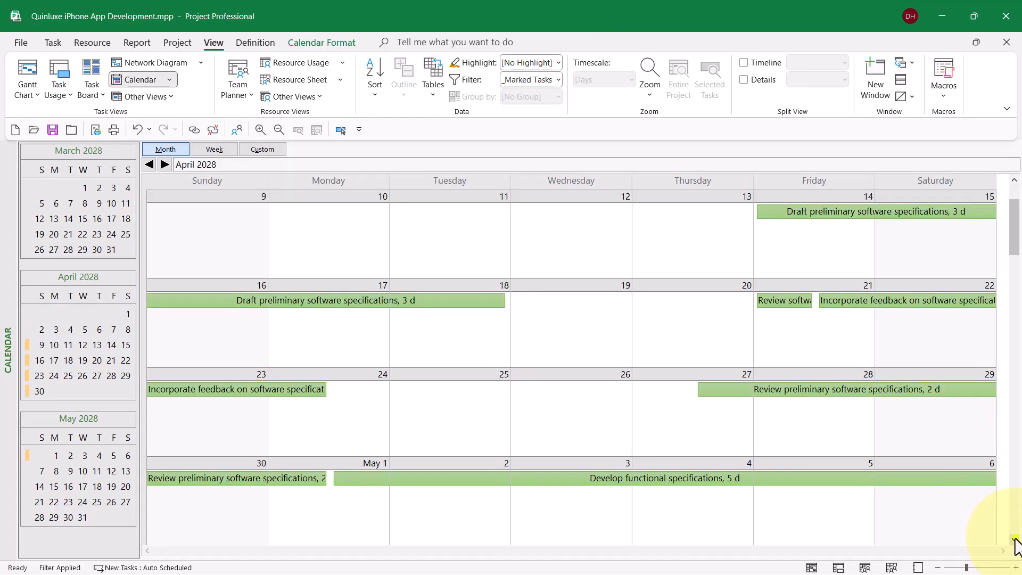
click(1014, 539)
click(1014, 539)
click(1015, 539)
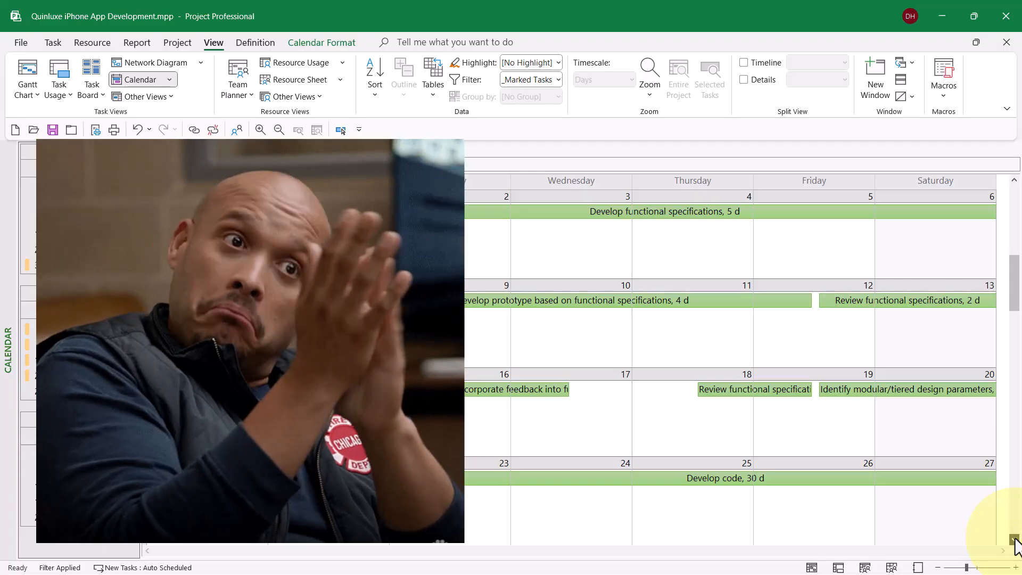
click(1014, 539)
click(1014, 539)
click(1014, 539)
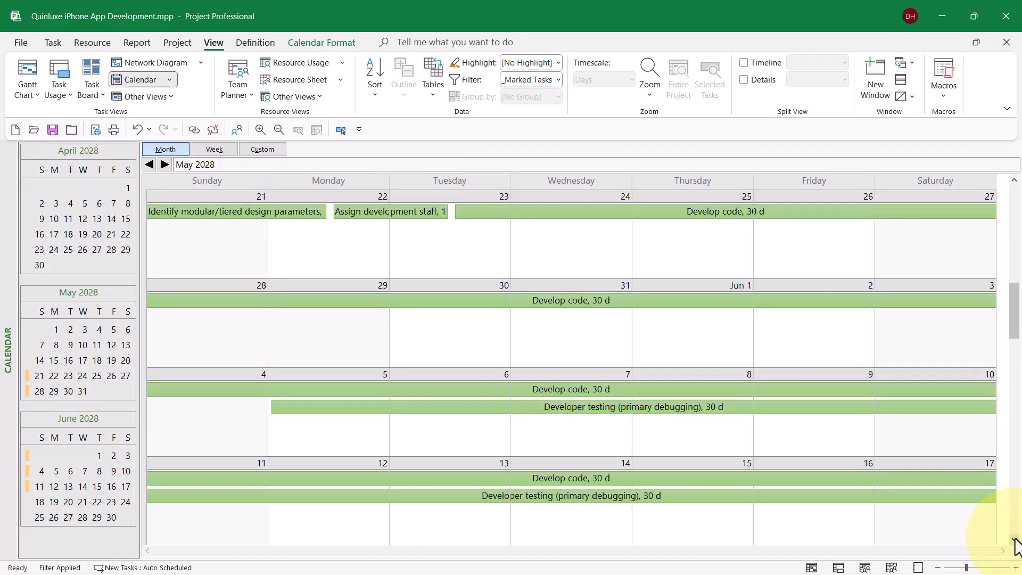
click(1014, 539)
click(1014, 539)
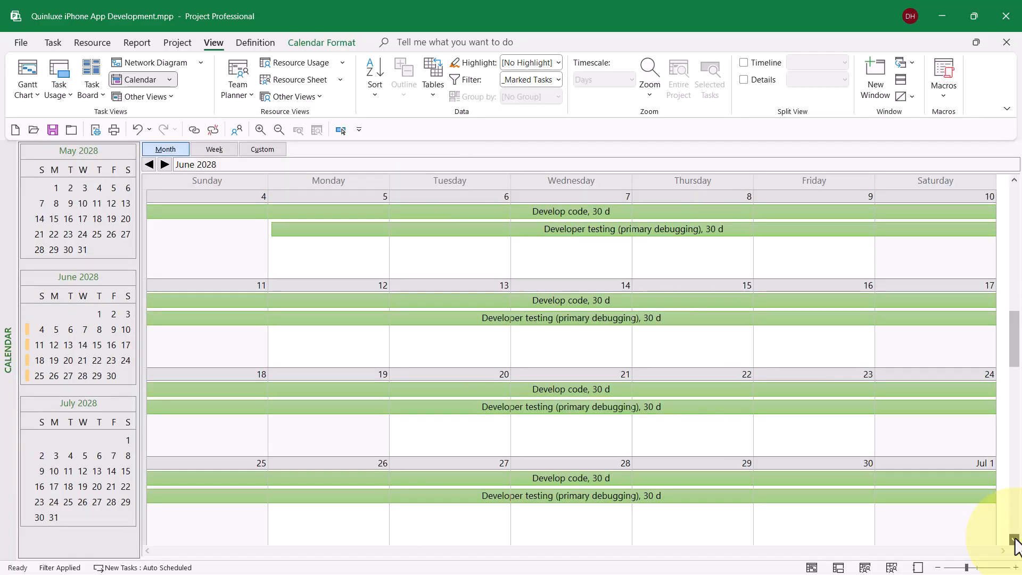
click(1014, 539)
click(1014, 539)
click(1015, 539)
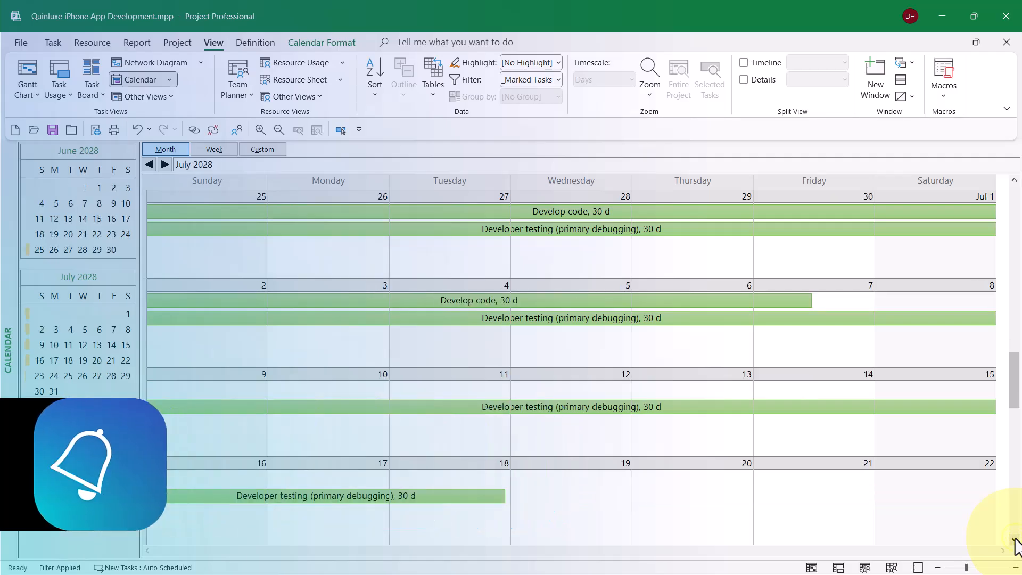
click(1014, 539)
click(1014, 539)
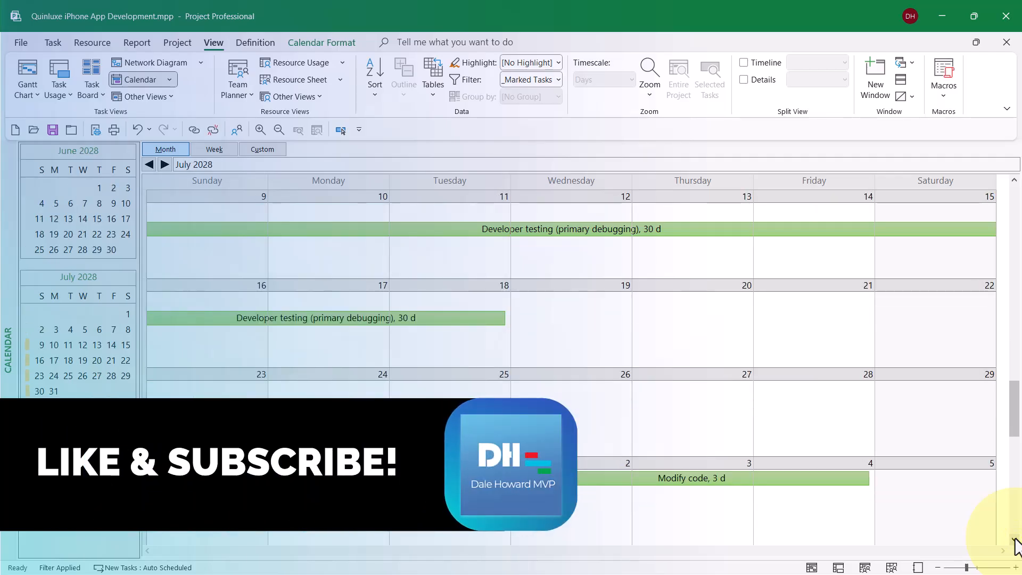